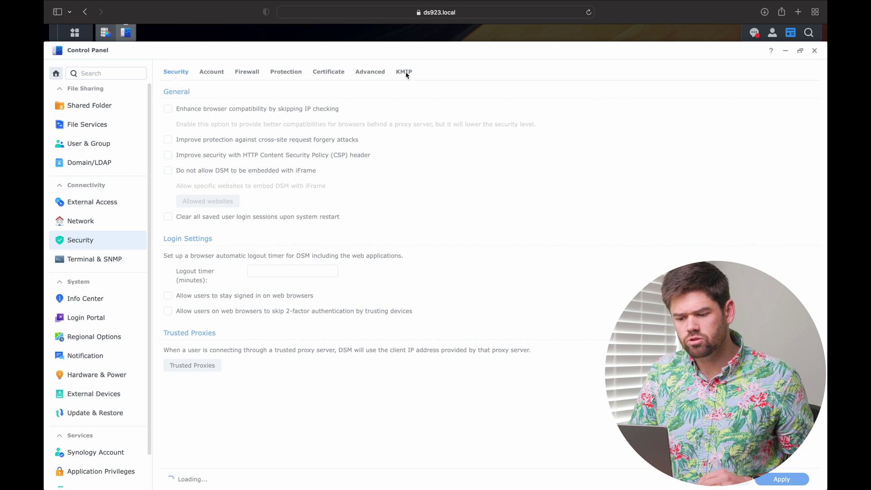
Step: Check the KMIP remote key settings, then review Storage Manager's Global Settings
{"action": "left_click", "coordinate": [405, 73]}
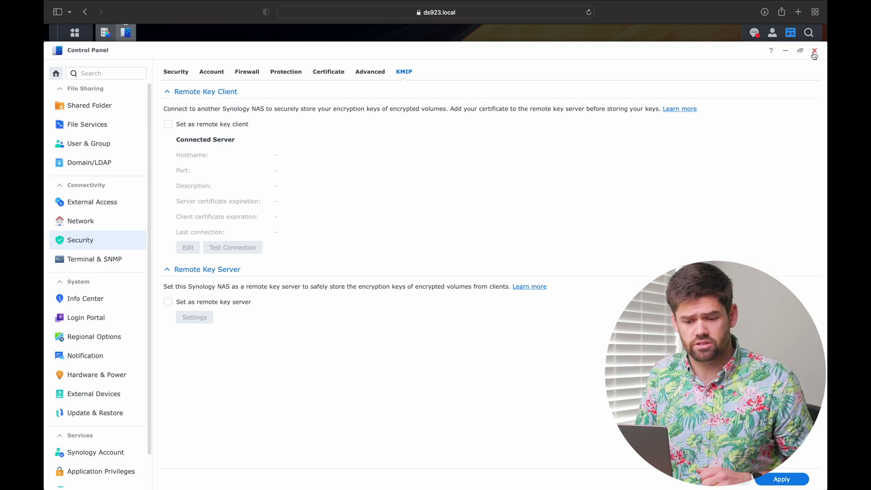
{"action": "left_click", "coordinate": [105, 32]}
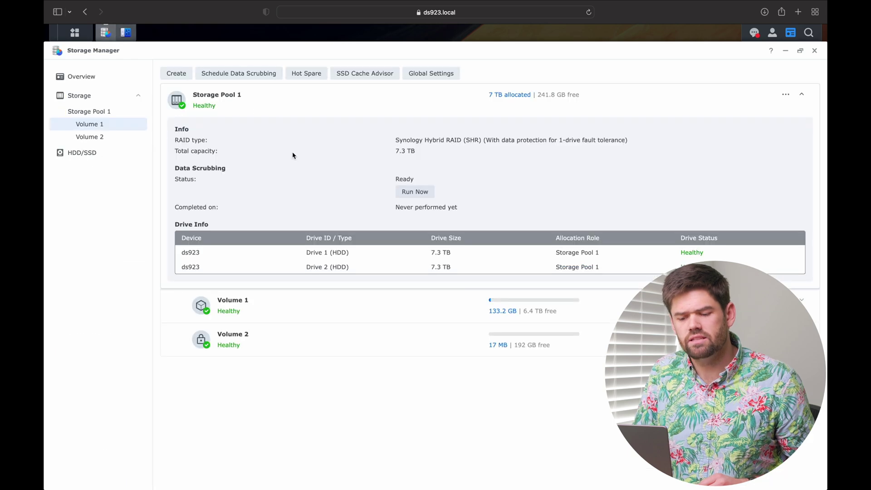
{"action": "left_click", "coordinate": [431, 73]}
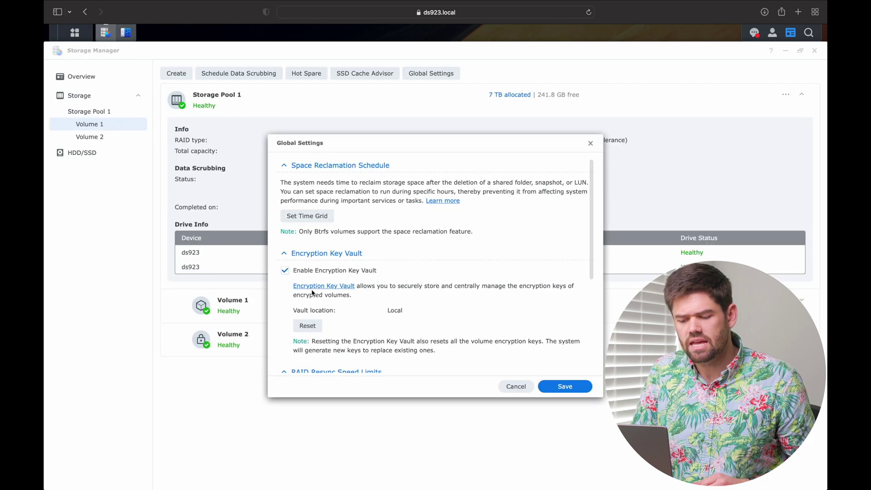
{"action": "scroll", "coordinate": [311, 292], "scroll_direction": "down", "scroll_amount": 1}
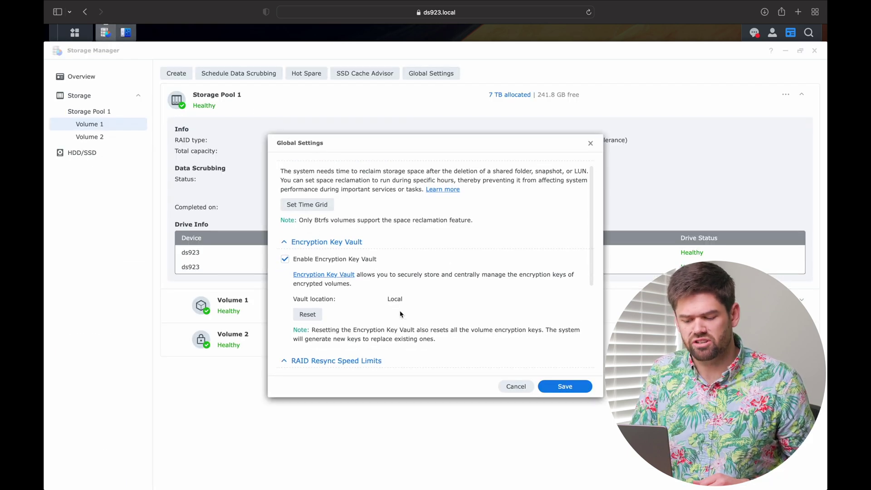
{"action": "scroll", "coordinate": [400, 313], "scroll_direction": "down", "scroll_amount": 5}
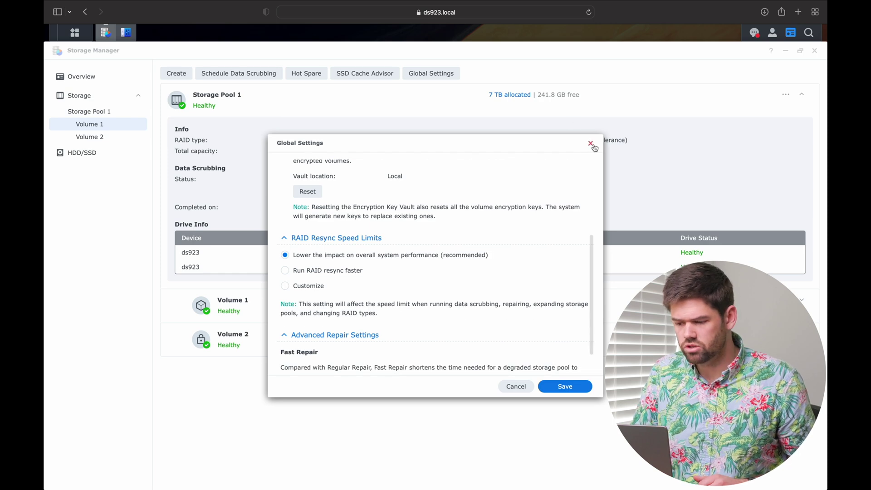
Step: Close Global Settings and expand Volume 2 to show Btrfs with 192 GB capacity
{"action": "left_click", "coordinate": [591, 143]}
{"action": "left_click", "coordinate": [224, 346]}
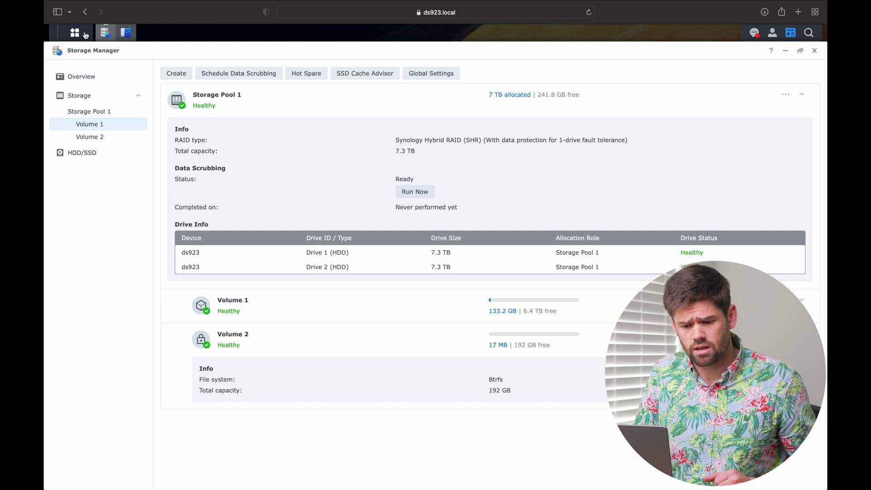
{"action": "left_click", "coordinate": [131, 34]}
Step: Start a shared folder named vol-encrypt on Volume 2 with Recycle Bin disabled
{"action": "left_click", "coordinate": [89, 106]}
{"action": "left_click", "coordinate": [181, 75]}
{"action": "left_click", "coordinate": [202, 90]}
{"action": "type", "text": "vol-encrypt"}
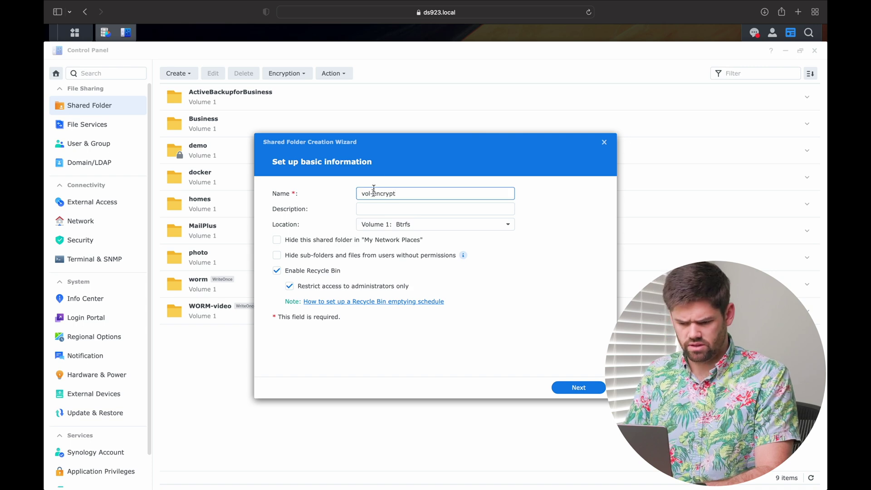
{"action": "left_click", "coordinate": [323, 271]}
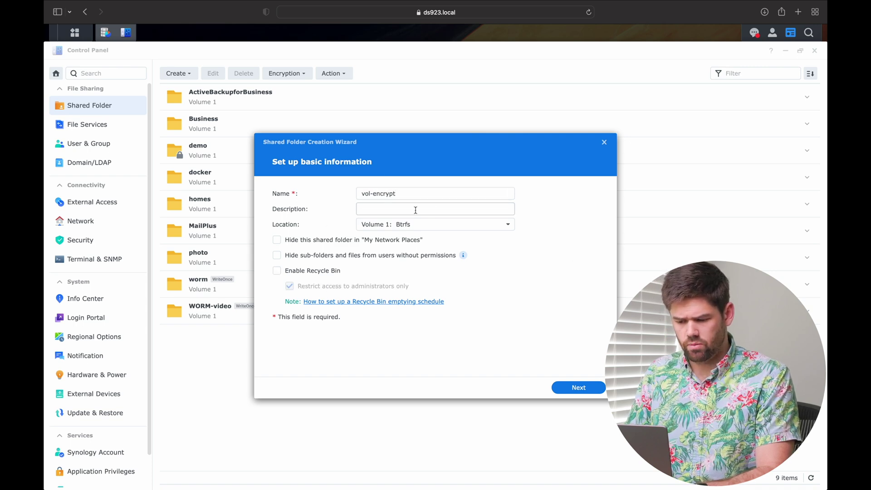
{"action": "left_click", "coordinate": [399, 224]}
{"action": "left_click", "coordinate": [399, 266]}
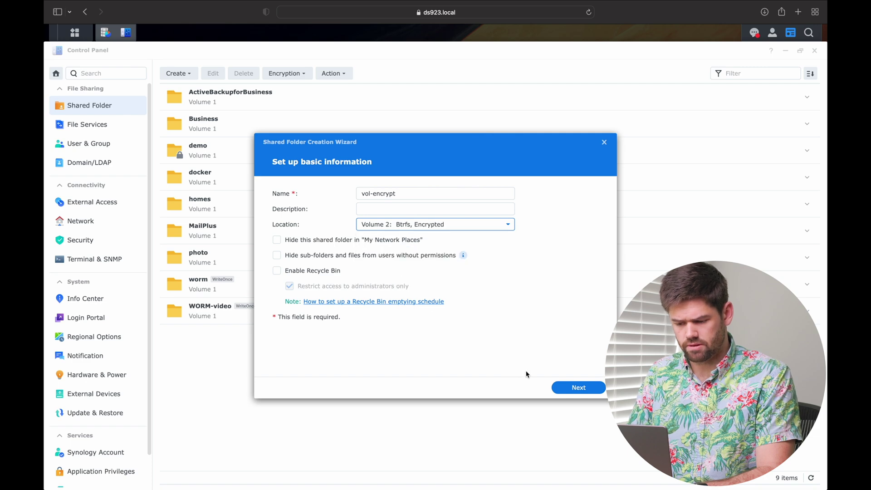
Step: Finish the wizard to create vol-encrypt, then save the demo folder's key to Key Manager
{"action": "left_click", "coordinate": [578, 387]}
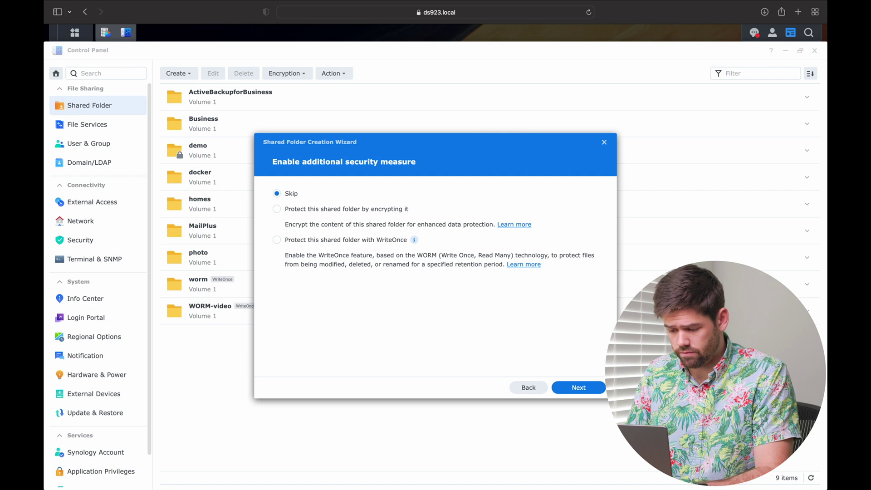
{"action": "left_click", "coordinate": [580, 386]}
{"action": "left_click", "coordinate": [579, 386]}
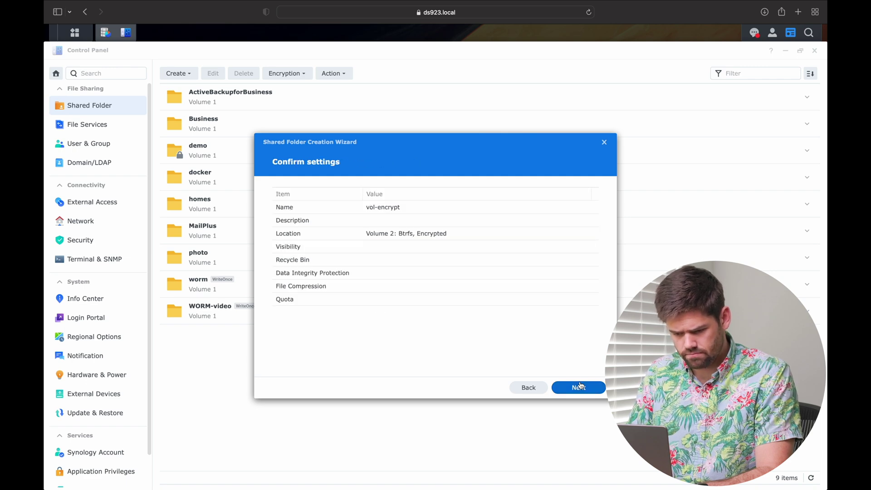
{"action": "left_click", "coordinate": [580, 385]}
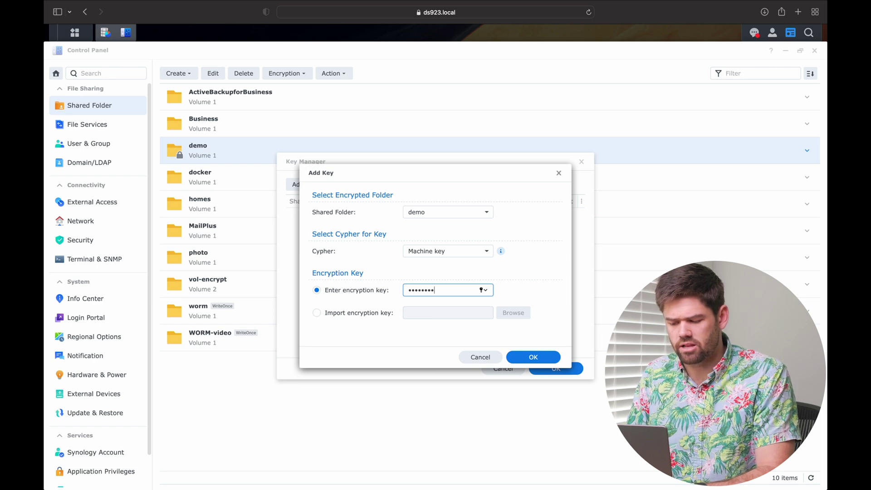
{"action": "left_click", "coordinate": [533, 357]}
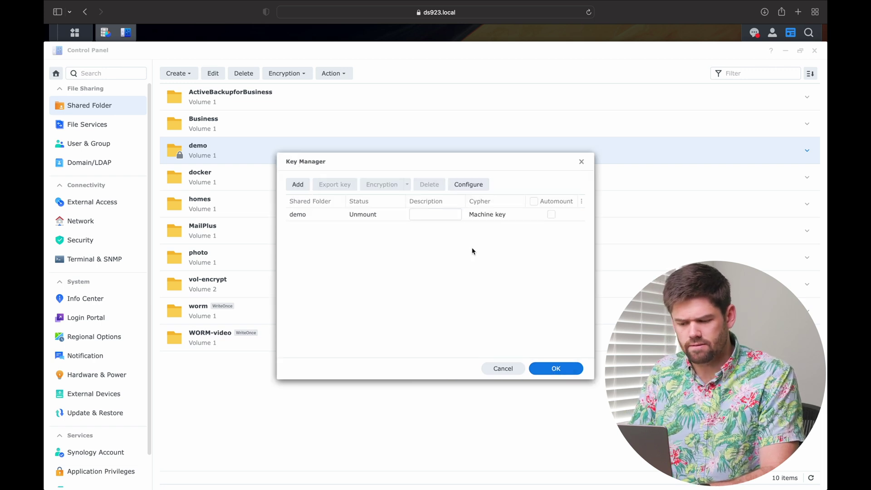
Step: Enable Automount for the demo key and confirm it in Key Manager
{"action": "left_click", "coordinate": [550, 214]}
{"action": "left_click", "coordinate": [556, 368]}
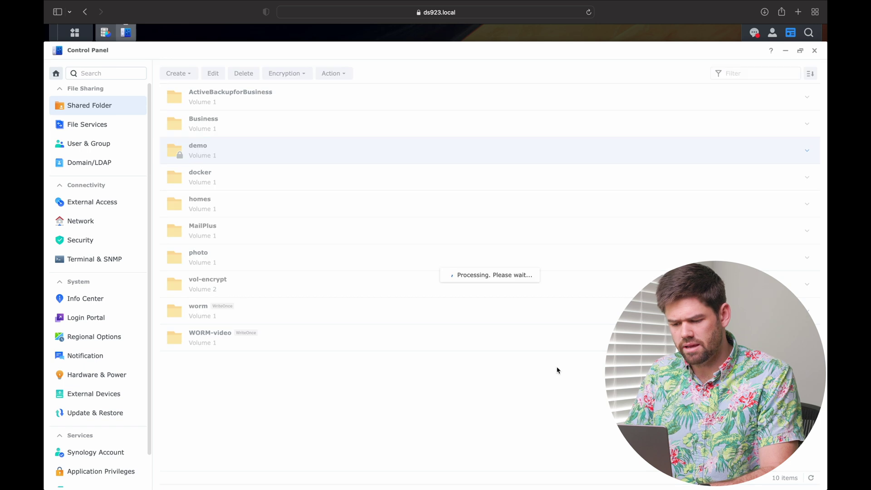
{"action": "left_click", "coordinate": [263, 153]}
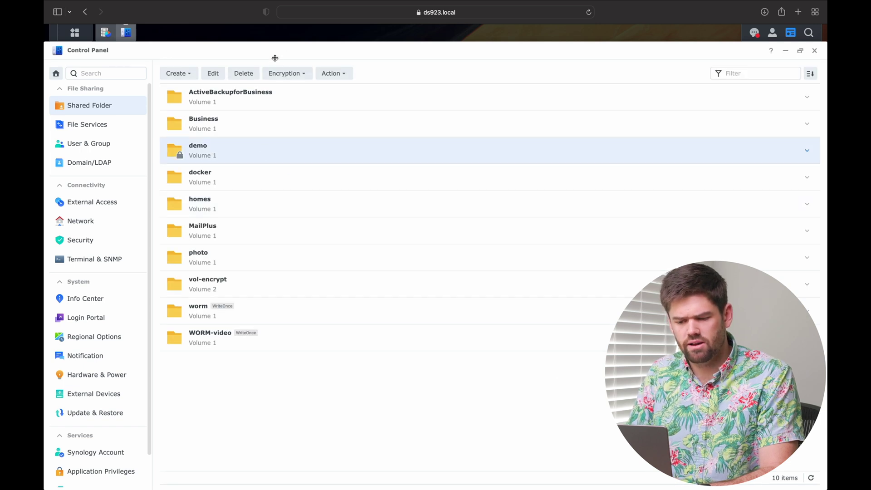
{"action": "left_click", "coordinate": [287, 78]}
{"action": "left_click", "coordinate": [293, 126]}
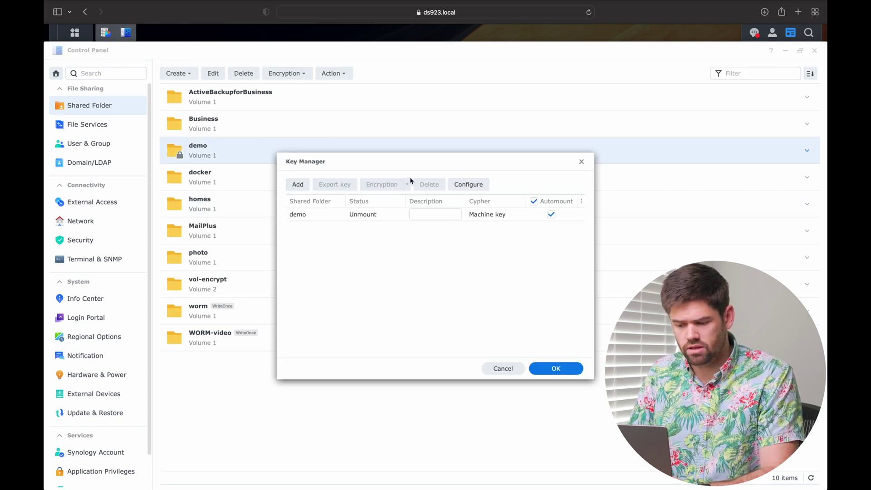
{"action": "left_click", "coordinate": [581, 162]}
Step: Mount the demo folder with its Key Manager key, then close Key Manager
{"action": "left_click", "coordinate": [285, 76]}
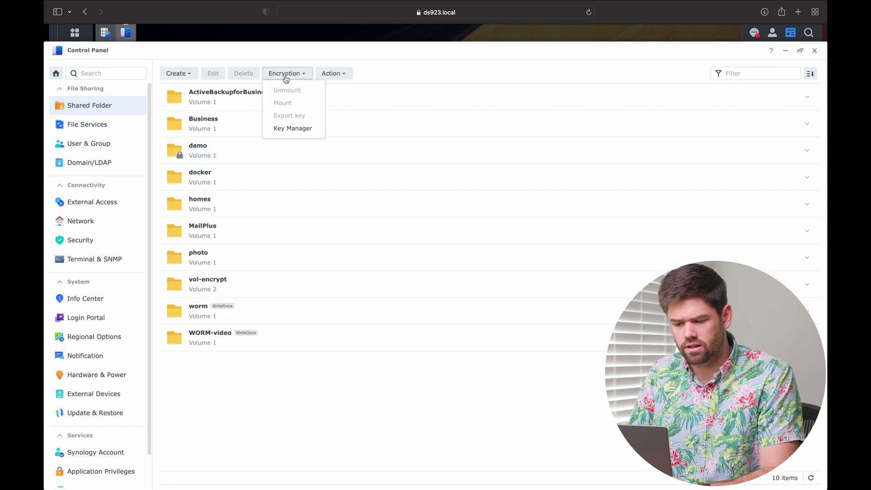
{"action": "left_click", "coordinate": [225, 154]}
{"action": "left_click", "coordinate": [286, 73]}
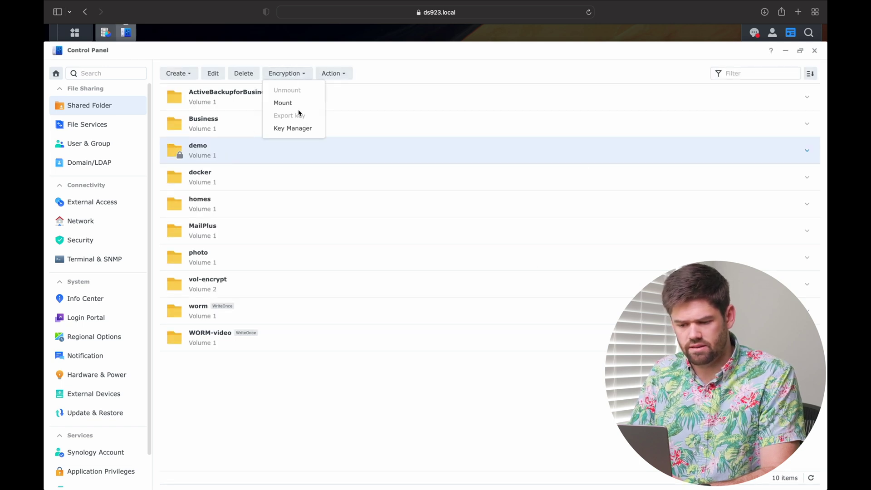
{"action": "left_click", "coordinate": [297, 106]}
{"action": "left_click", "coordinate": [359, 292]}
{"action": "left_click", "coordinate": [525, 314]}
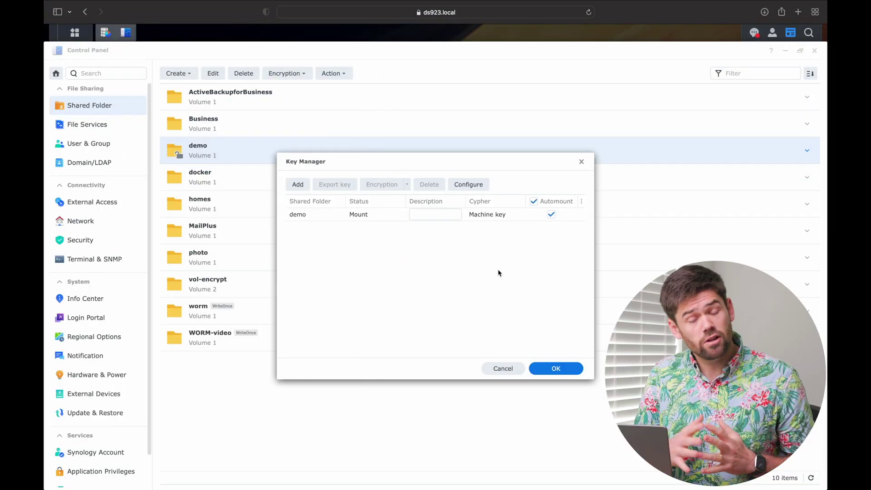
{"action": "left_click", "coordinate": [503, 367]}
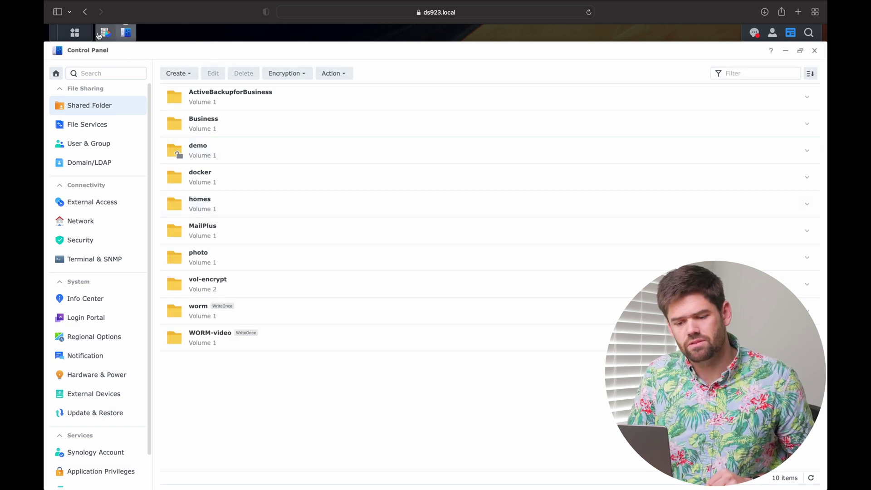
Step: Open File Station and browse into the vol-encrypt shared folder
{"action": "left_click", "coordinate": [75, 32]}
{"action": "left_click", "coordinate": [279, 241]}
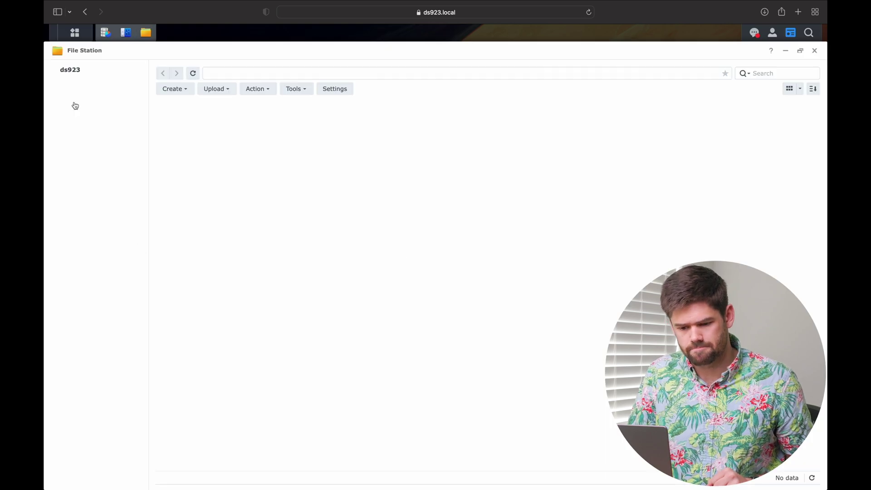
{"action": "left_click", "coordinate": [93, 183]}
{"action": "left_click", "coordinate": [172, 89]}
{"action": "left_click", "coordinate": [252, 185]}
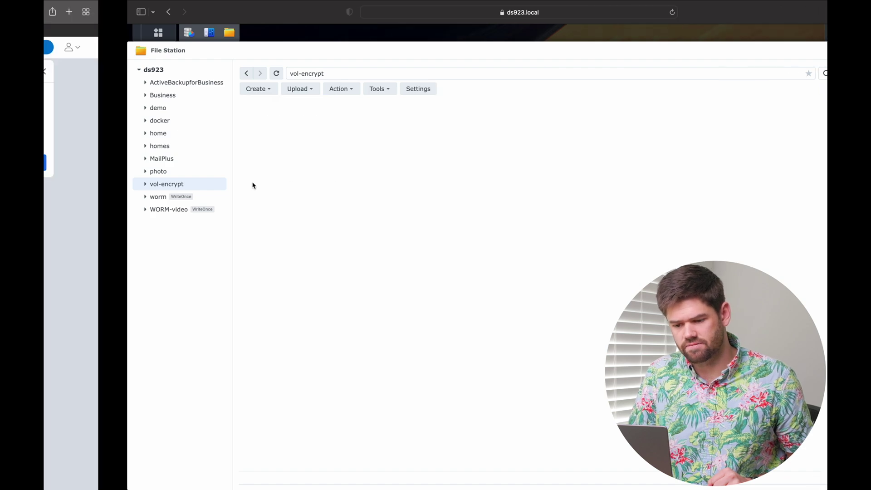
Step: Upload 'Screen Recording 2023-03-14 at 8.53.54 AM.mov' (106.6 MB) into vol-encrypt
{"action": "left_click", "coordinate": [212, 89]}
{"action": "left_click", "coordinate": [223, 106]}
{"action": "left_click", "coordinate": [360, 202]}
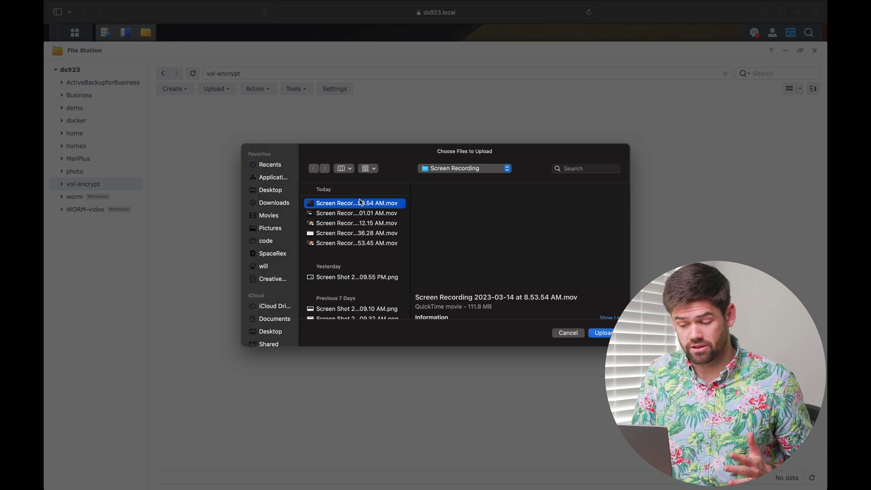
{"action": "double_click", "coordinate": [360, 202]}
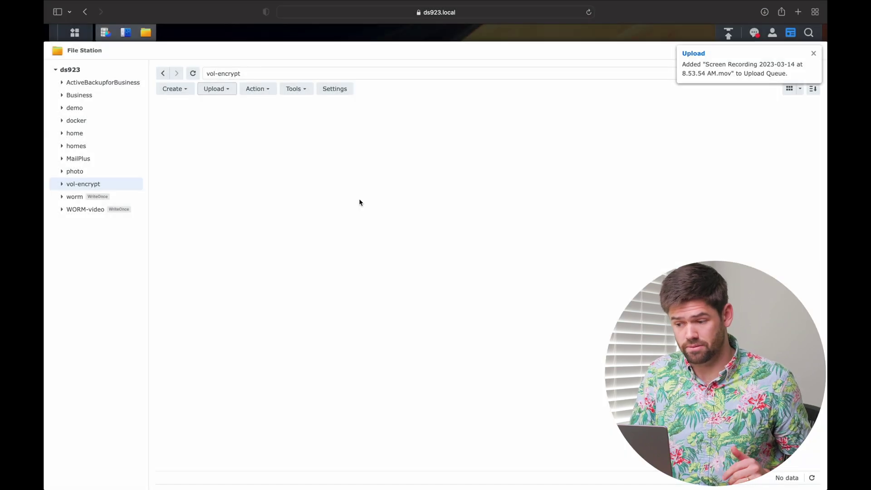
{"action": "left_click", "coordinate": [812, 54]}
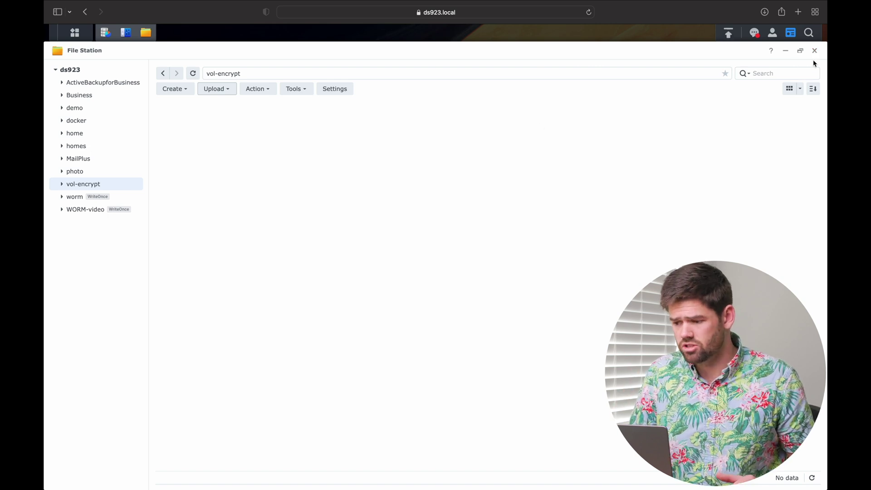
{"action": "left_click", "coordinate": [728, 34]}
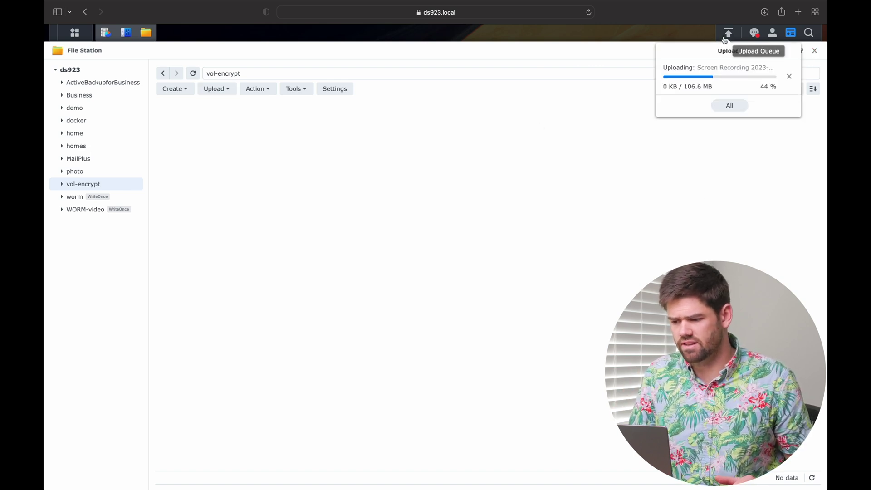
{"action": "left_click", "coordinate": [729, 35]}
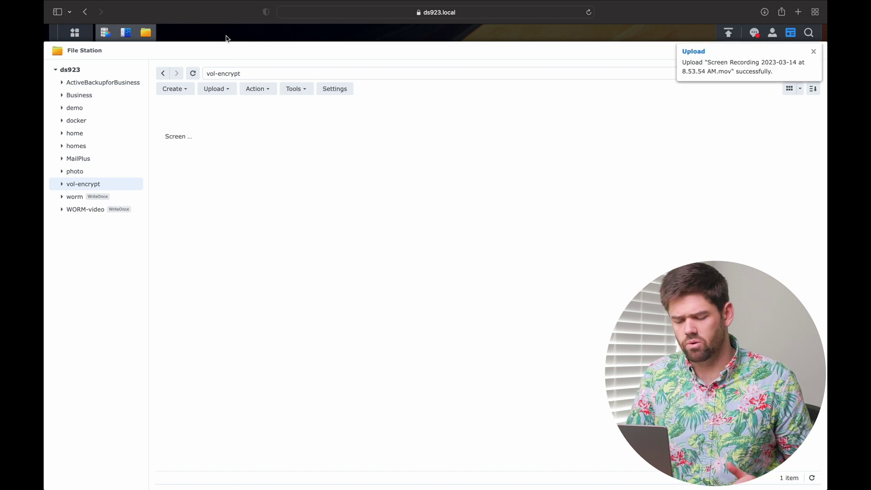
{"action": "left_click", "coordinate": [813, 53]}
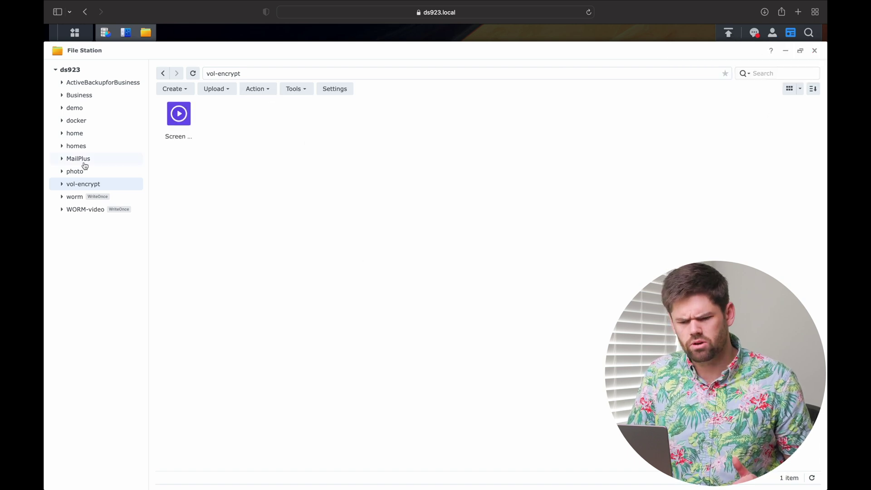
Step: Show vol-encrypt's details in Control Panel's shared folder list
{"action": "left_click", "coordinate": [121, 37]}
{"action": "left_click", "coordinate": [216, 286]}
{"action": "left_click", "coordinate": [217, 286]}
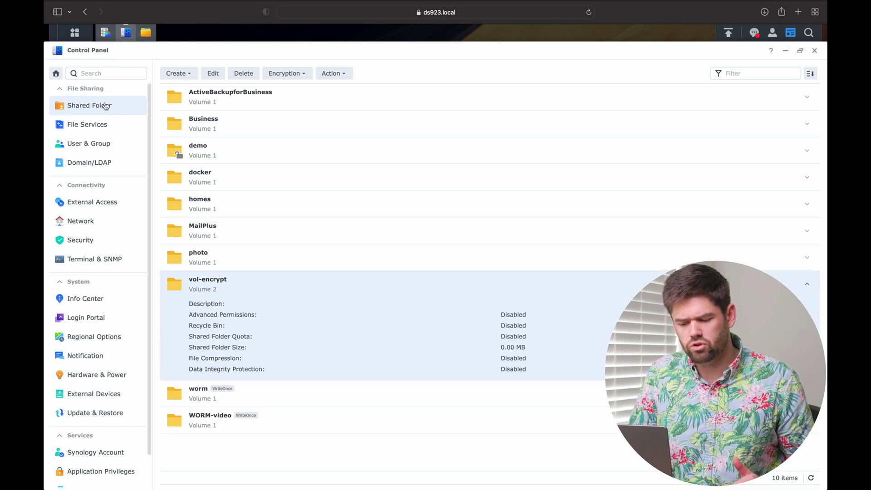
Step: Inspect Volume 2 in Storage Manager (123.6 MB used), then sign out of DSM
{"action": "left_click", "coordinate": [106, 32]}
{"action": "left_click", "coordinate": [201, 340]}
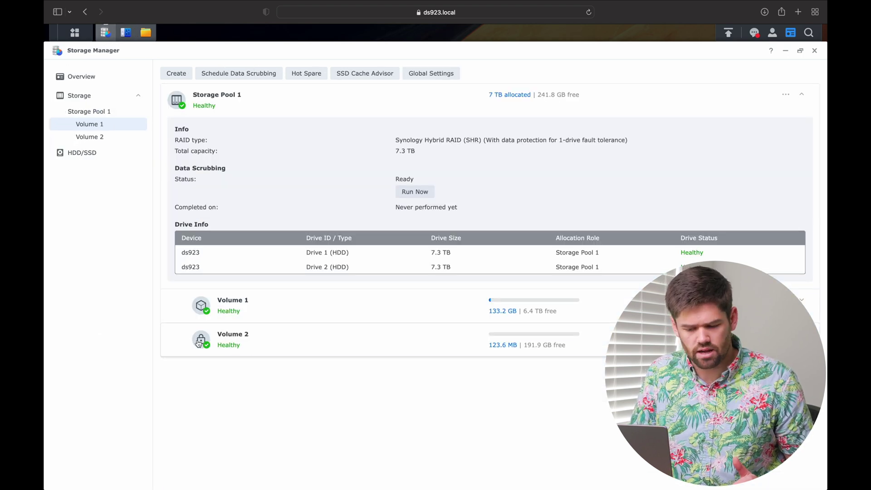
{"action": "left_click", "coordinate": [201, 339]}
{"action": "left_click", "coordinate": [582, 336]}
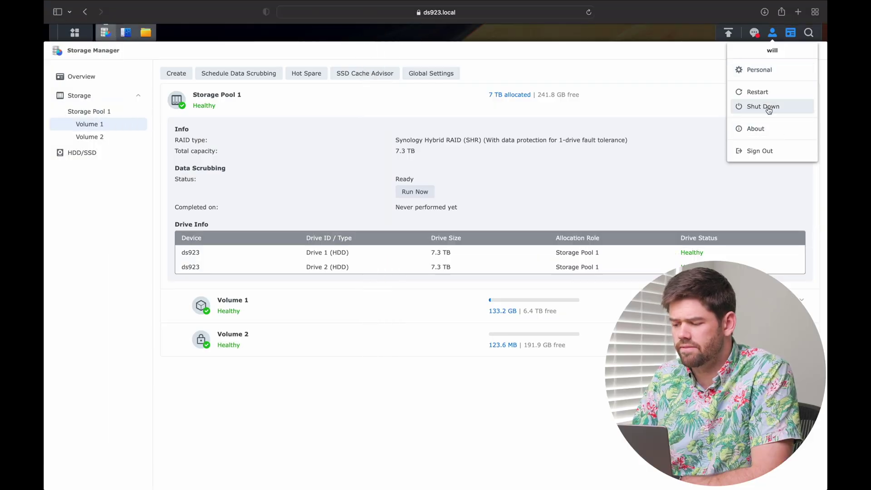
{"action": "left_click", "coordinate": [759, 151]}
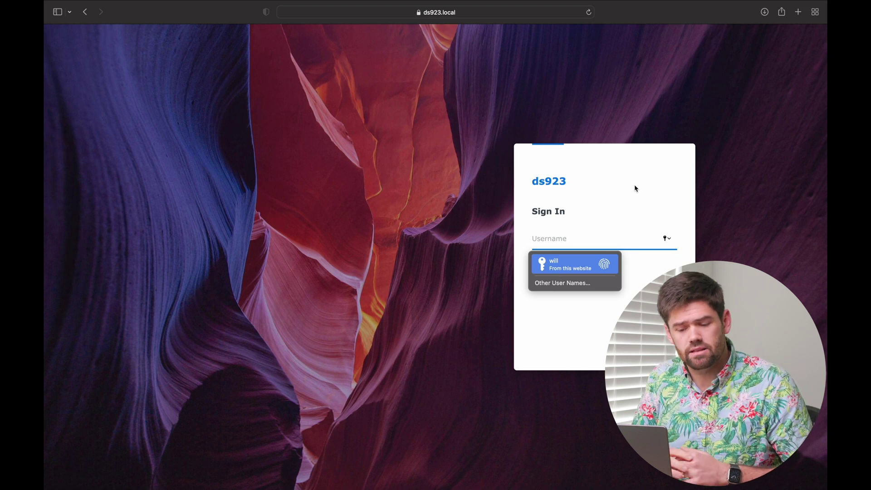
Step: Sign in as admin and enter a new password twice on the Reset Password page
{"action": "type", "text": "admin"}
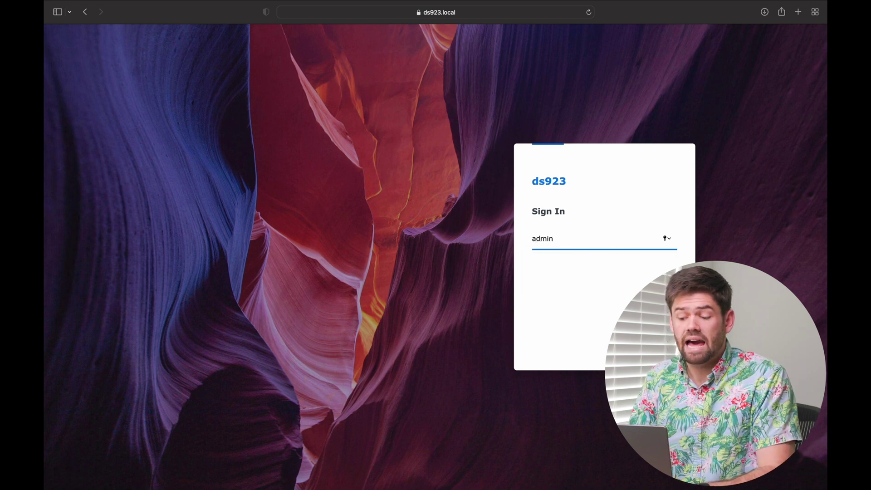
{"action": "key", "text": "Return"}
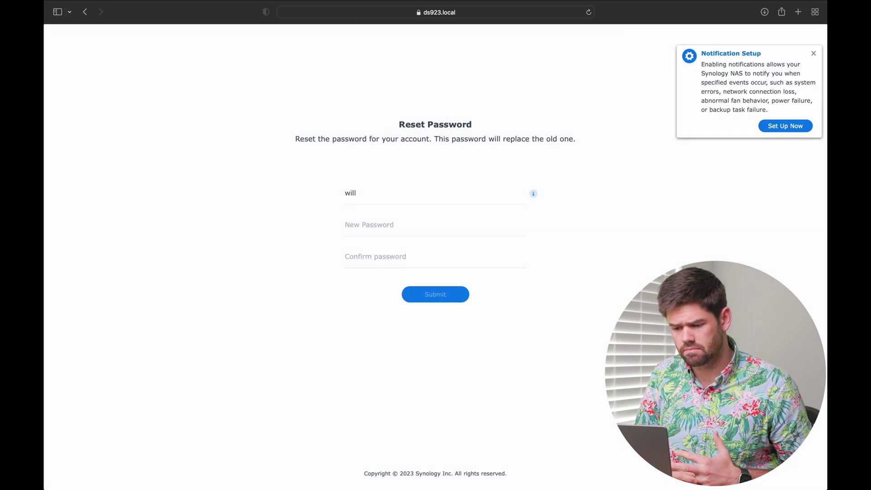
{"action": "left_click", "coordinate": [410, 227]}
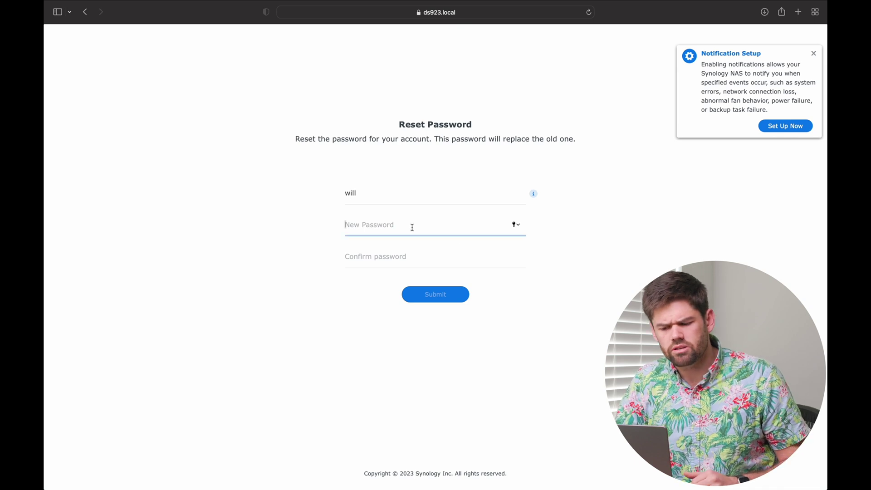
{"action": "type", "text": "••••••••"}
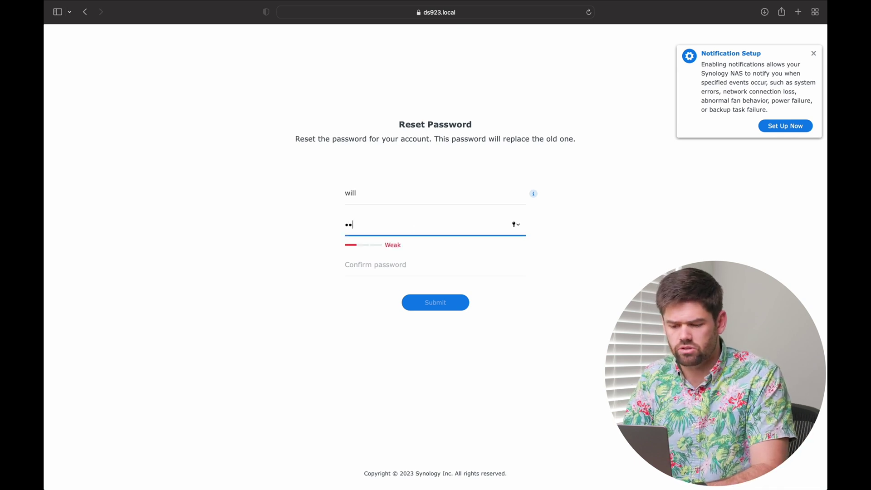
{"action": "key", "text": "Tab"}
{"action": "type", "text": "••••••••"}
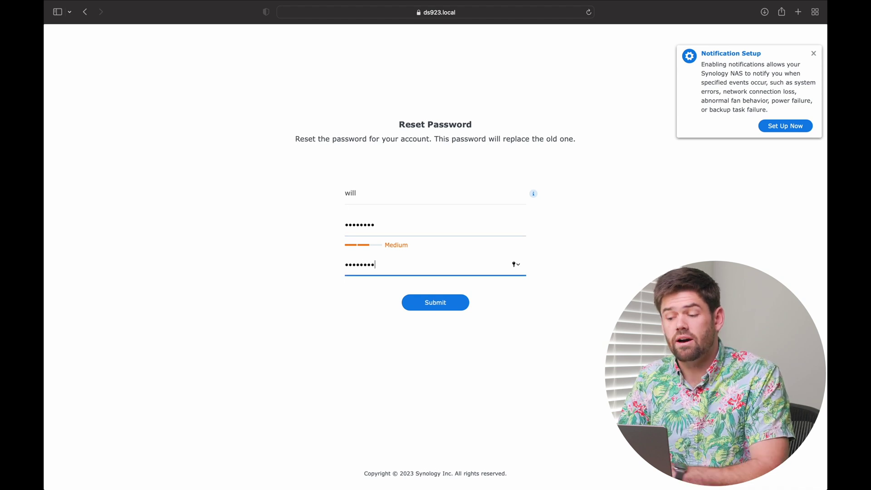
Step: Check the entries in both password fields, leaving a Medium strength rating
{"action": "left_click", "coordinate": [439, 298]}
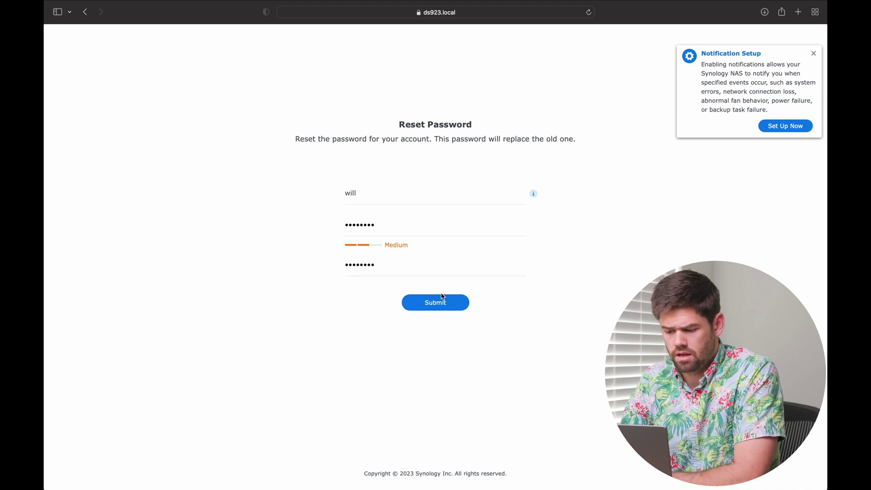
{"action": "double_click", "coordinate": [393, 228]}
{"action": "left_click", "coordinate": [391, 264]}
{"action": "double_click", "coordinate": [391, 265]}
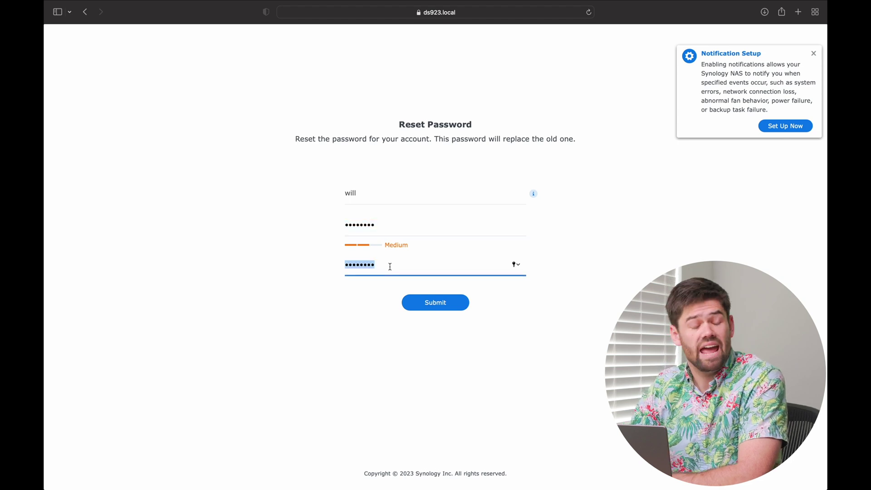
{"action": "left_click", "coordinate": [390, 266]}
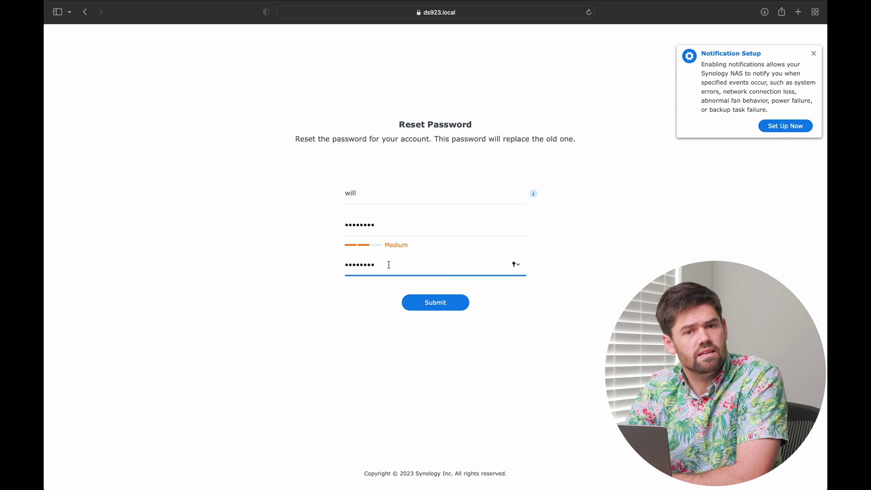
{"action": "left_click", "coordinate": [383, 229]}
{"action": "double_click", "coordinate": [379, 227]}
{"action": "left_click", "coordinate": [432, 253]}
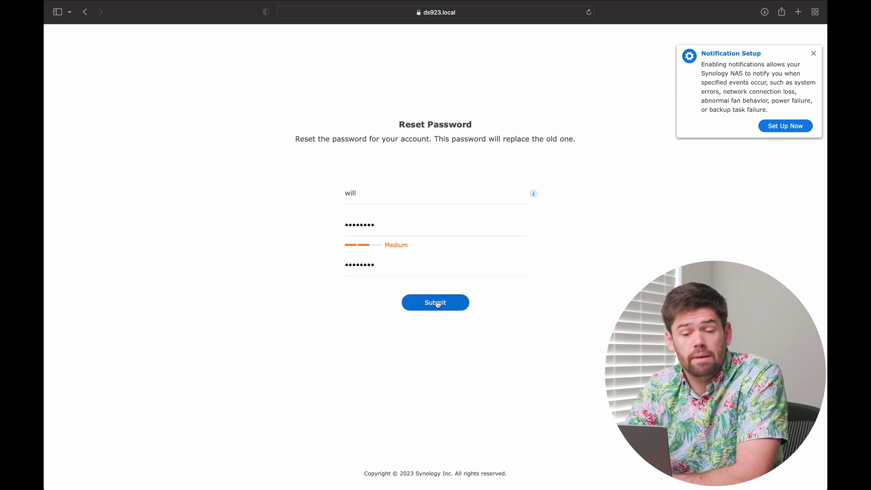